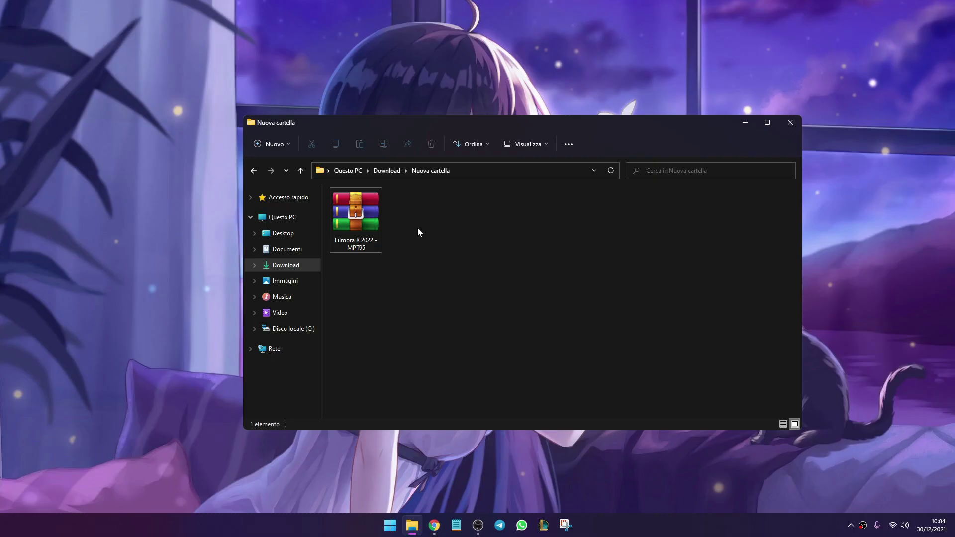
Step: Extract the Filmora X 2022 - MPT95 archive in place and open the extracted folder
{"action": "right_click", "coordinate": [365, 222]}
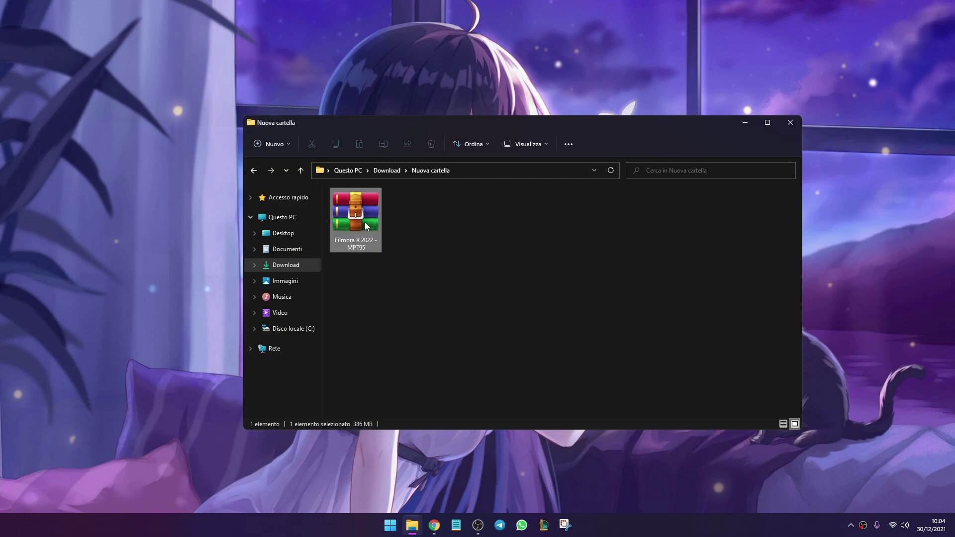
{"action": "mouse_move", "coordinate": [410, 339]}
{"action": "left_click", "coordinate": [547, 390]}
{"action": "double_click", "coordinate": [348, 219]}
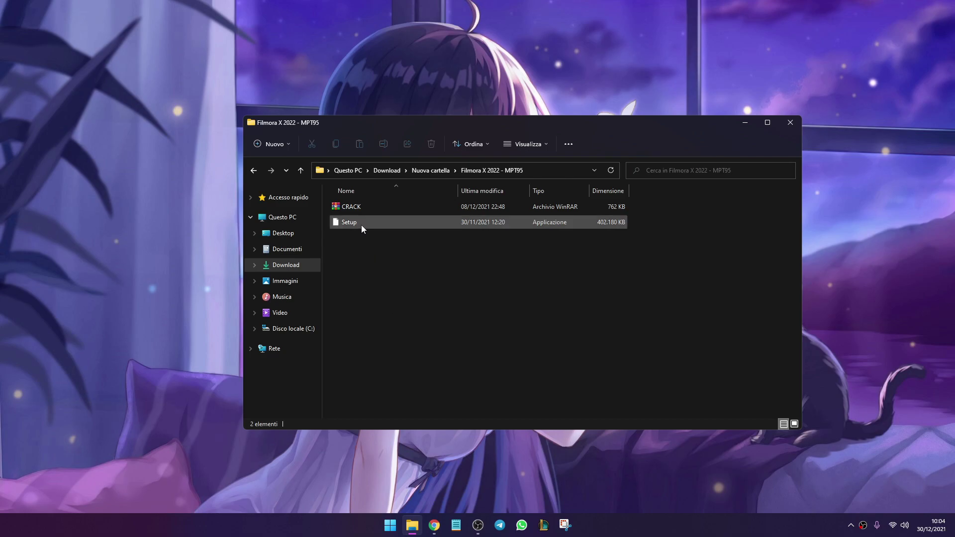
Step: Run the Setup application and start installing Wondershare Filmora X, accepting the license agreement
{"action": "double_click", "coordinate": [361, 225]}
{"action": "left_click", "coordinate": [486, 284]}
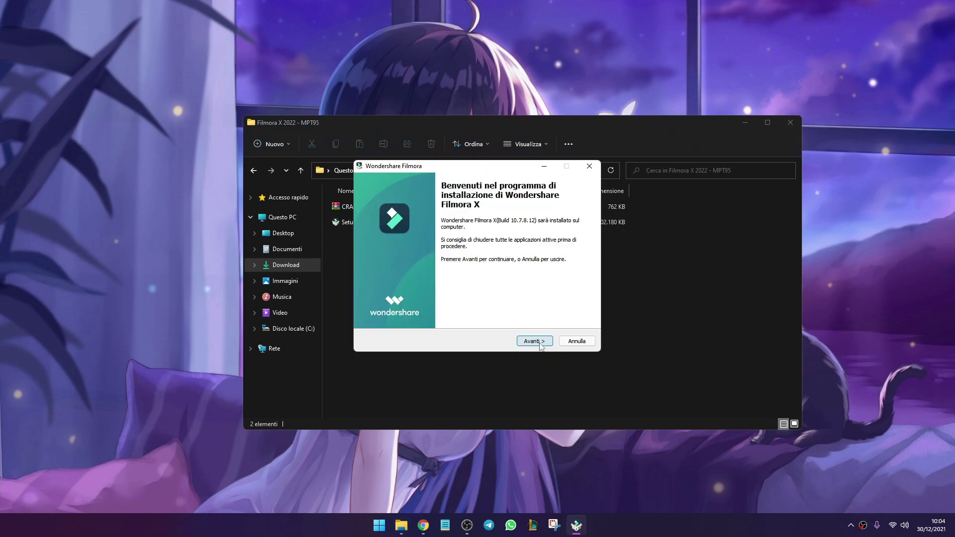
{"action": "left_click", "coordinate": [535, 341]}
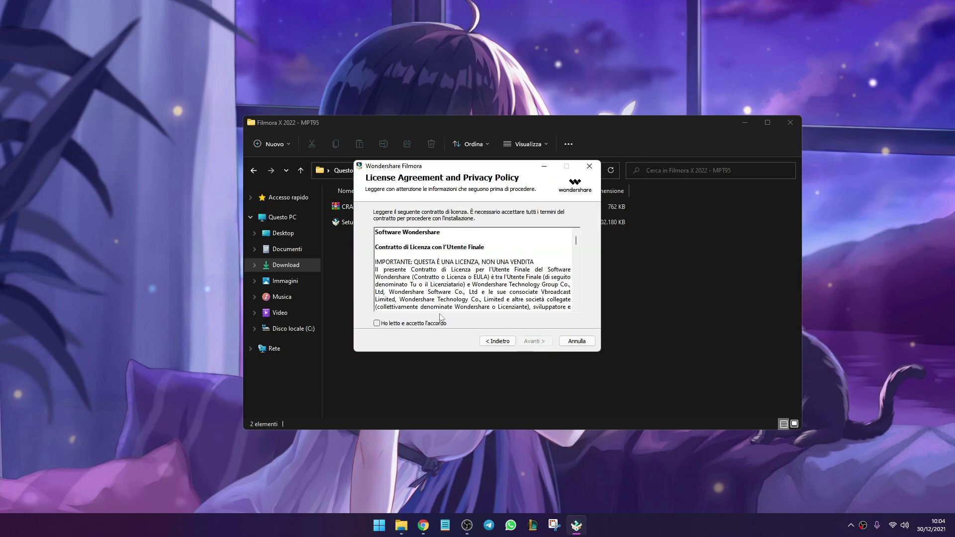
{"action": "left_click", "coordinate": [424, 323]}
{"action": "left_click", "coordinate": [531, 340]}
{"action": "left_click", "coordinate": [538, 341]}
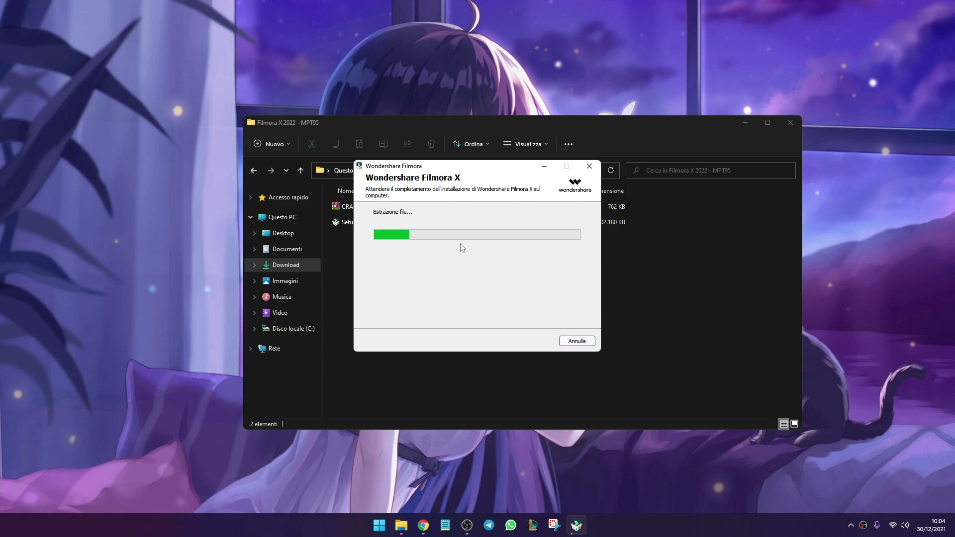
Step: Extract the CRACK archive in the Filmora X 2022 - MPT95 folder and view the Readme file inside it
{"action": "left_click", "coordinate": [481, 131]}
{"action": "left_click", "coordinate": [368, 208]}
{"action": "right_click", "coordinate": [368, 208]}
{"action": "mouse_move", "coordinate": [433, 320]}
{"action": "left_click", "coordinate": [544, 373]}
{"action": "left_click", "coordinate": [383, 207]}
{"action": "double_click", "coordinate": [382, 206]}
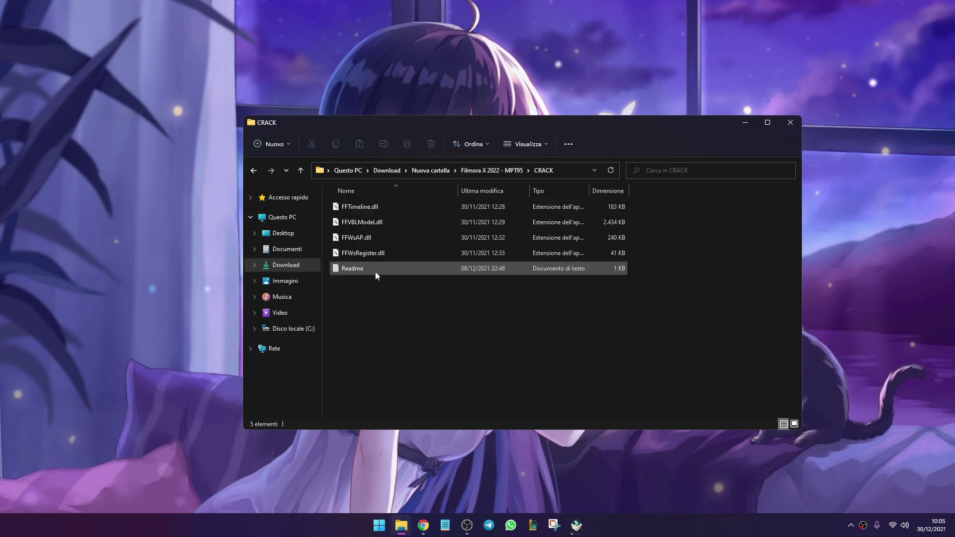
{"action": "double_click", "coordinate": [376, 275]}
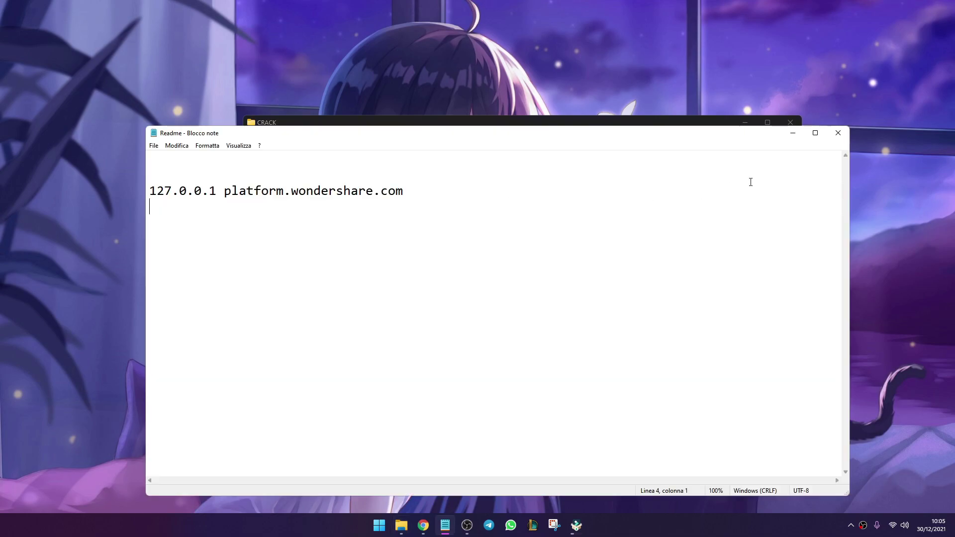
{"action": "left_click", "coordinate": [793, 134]}
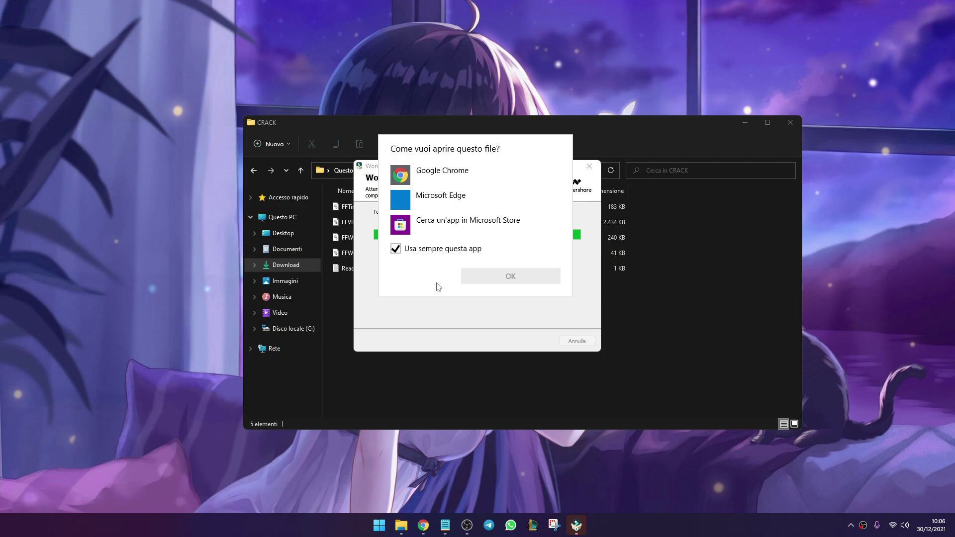
Step: Finish the Filmora installer without joining the user experience improvement program, and close the editor once it launches
{"action": "left_click", "coordinate": [376, 268]}
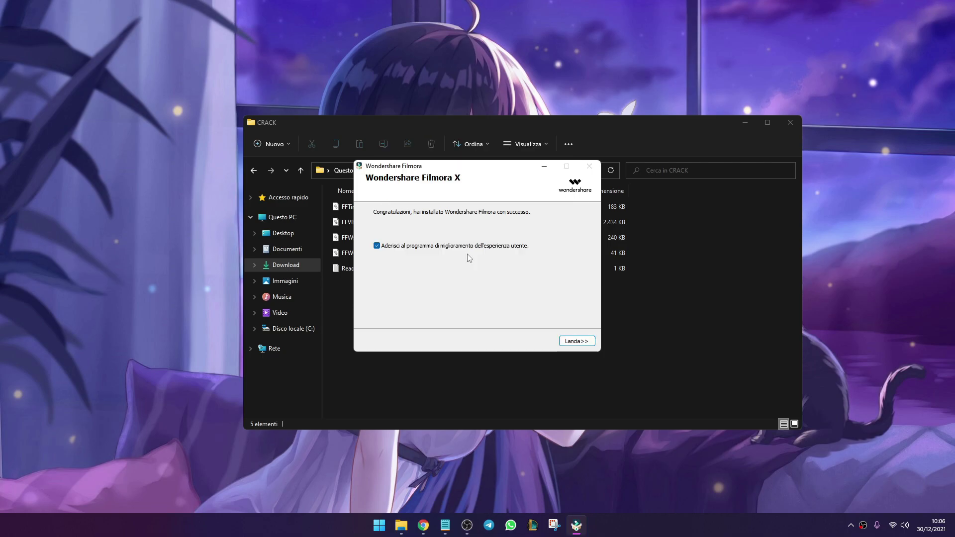
{"action": "left_click", "coordinate": [379, 247]}
{"action": "left_click", "coordinate": [577, 342]}
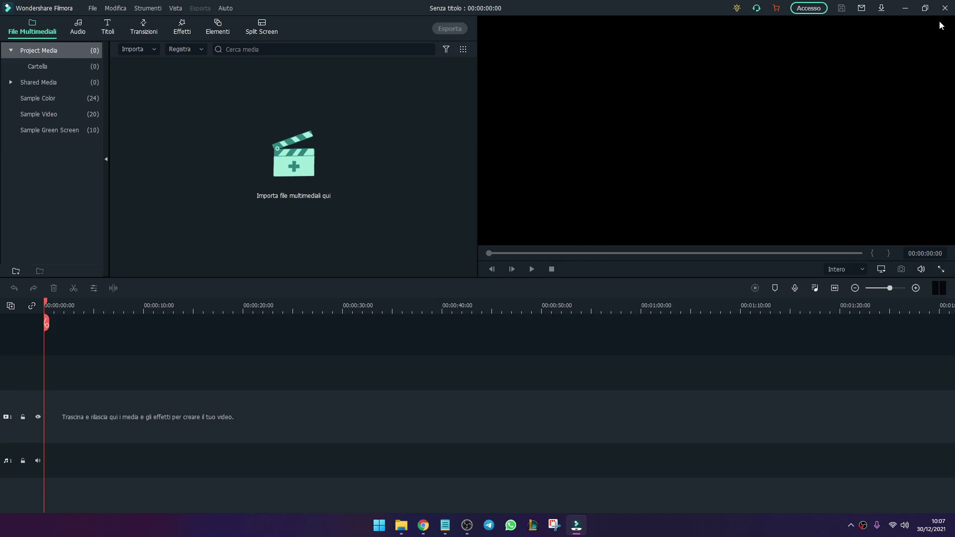
{"action": "left_click", "coordinate": [945, 9]}
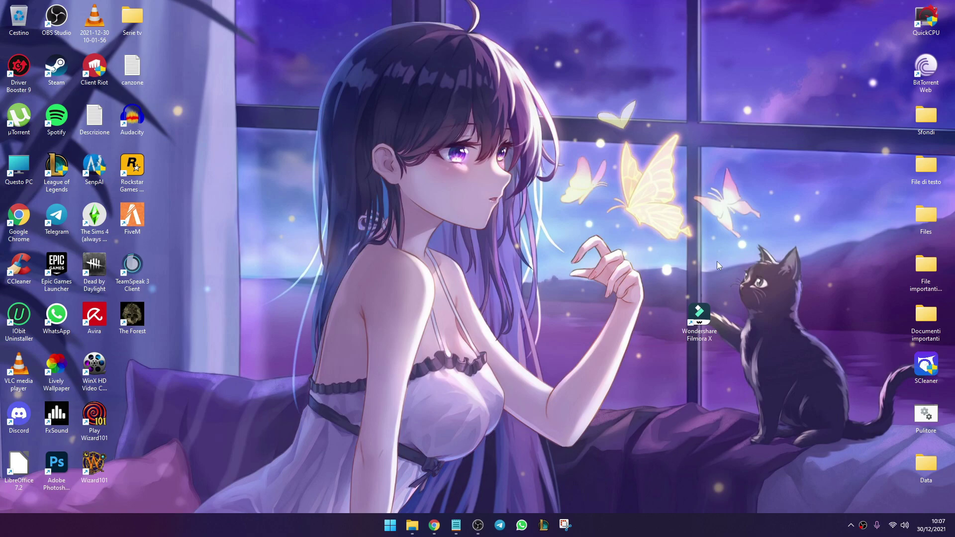
Step: Open the installation folder of Wondershare Filmora X from the properties of its desktop shortcut
{"action": "right_click", "coordinate": [712, 312]}
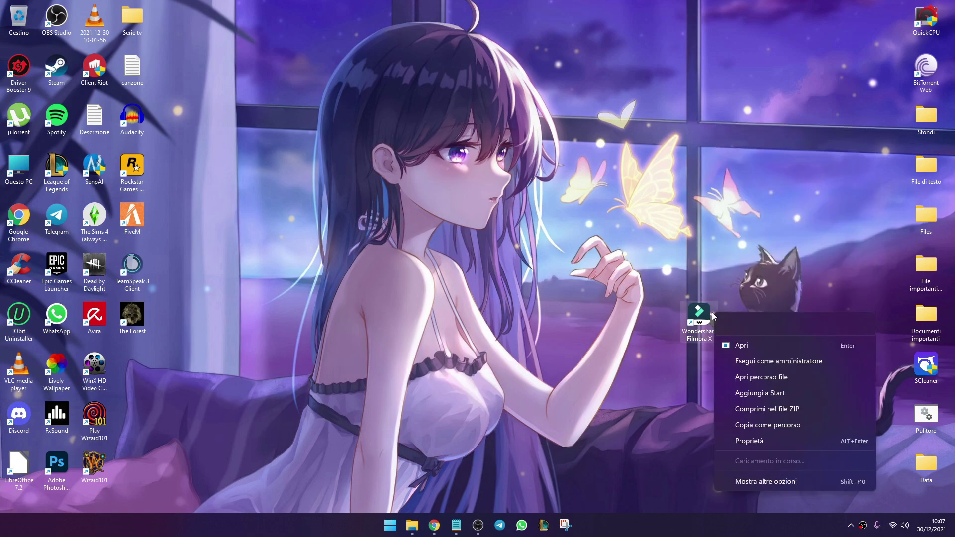
{"action": "left_click", "coordinate": [761, 442]}
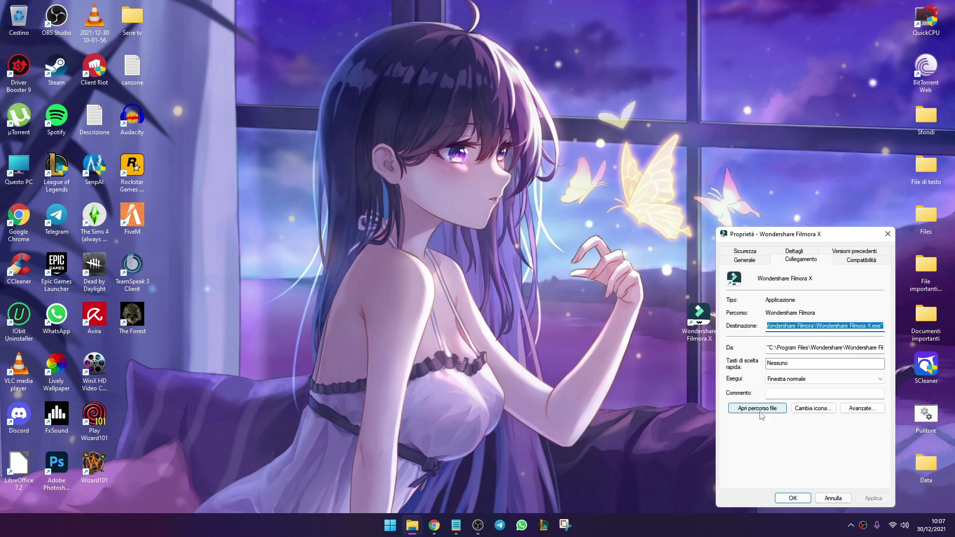
{"action": "left_click", "coordinate": [758, 411]}
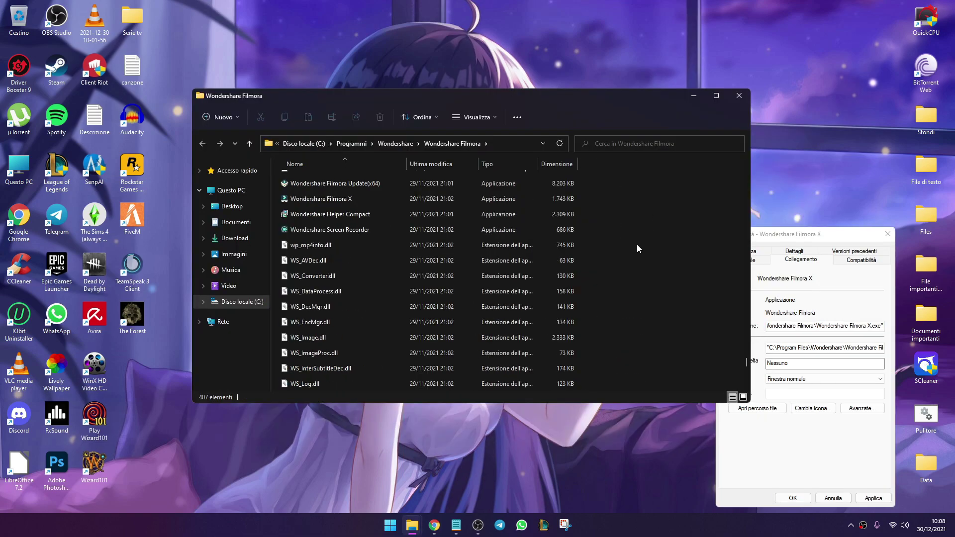
Step: Copy the four DLL files from the CRACK folder into the Wondershare Filmora installation folder, replacing the existing files
{"action": "key", "text": "alt+Tab"}
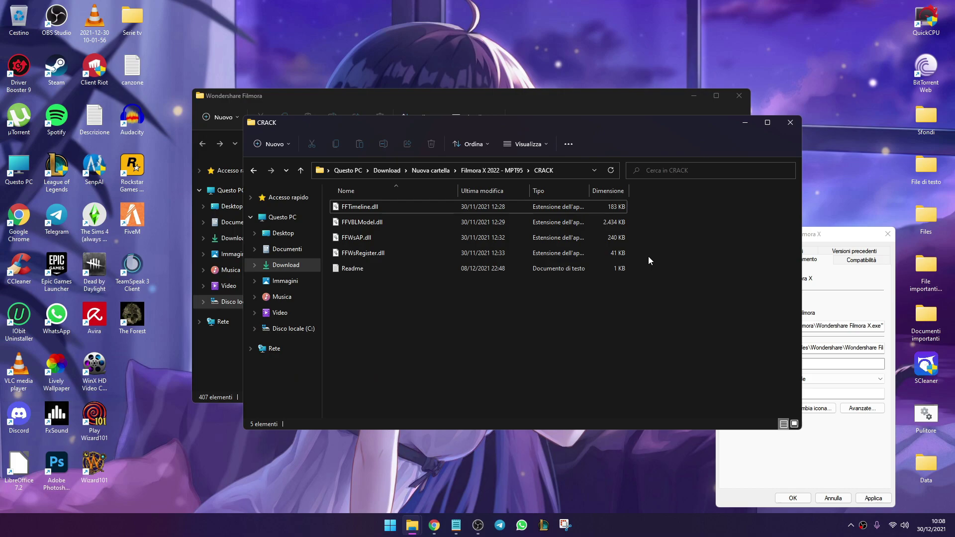
{"action": "left_click_drag", "start_coordinate": [649, 256], "coordinate": [408, 204]}
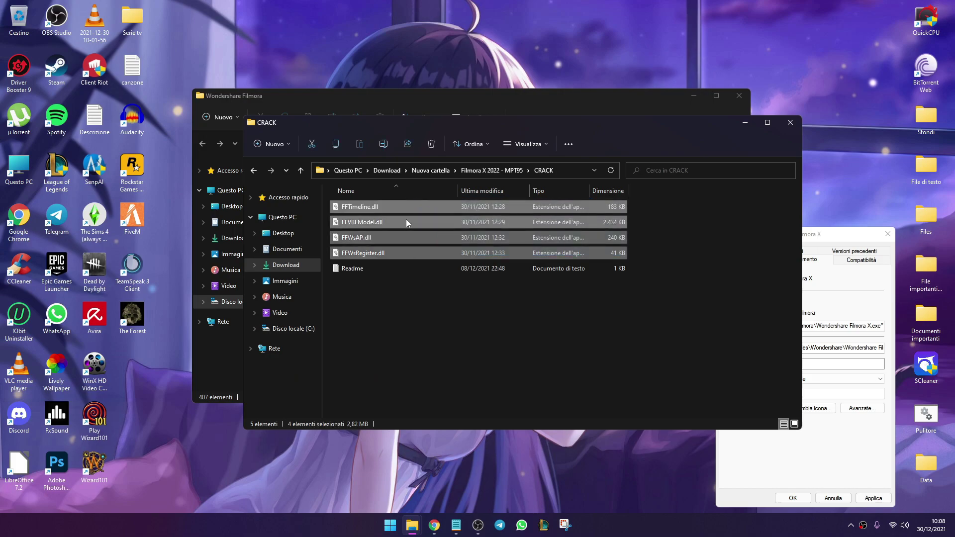
{"action": "right_click", "coordinate": [406, 222]}
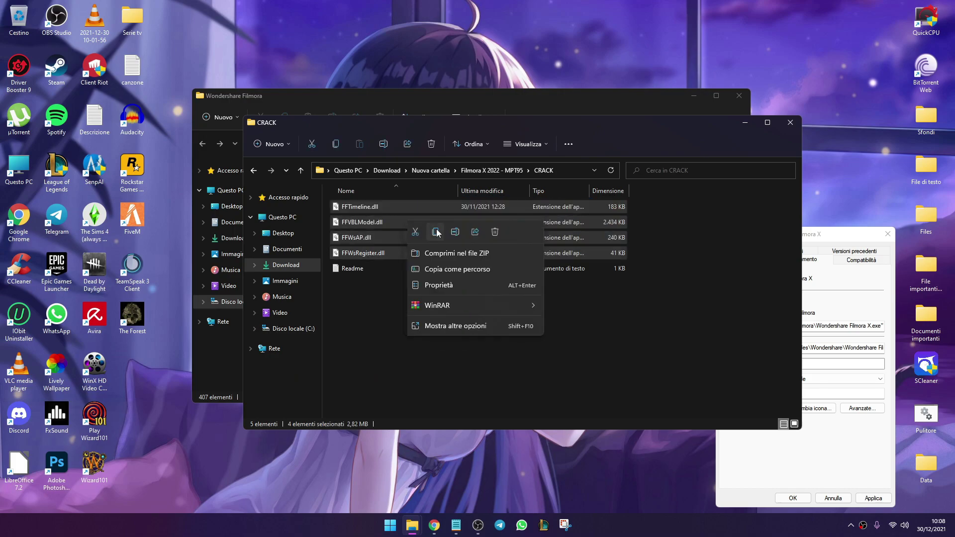
{"action": "left_click", "coordinate": [437, 232]}
{"action": "key", "text": "alt+F4"}
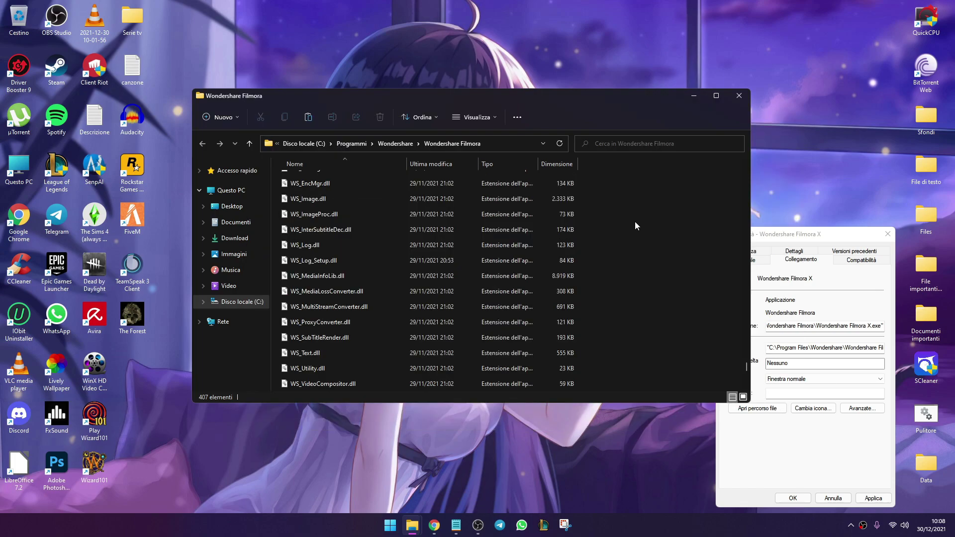
{"action": "right_click", "coordinate": [634, 219]}
{"action": "left_click", "coordinate": [647, 232]}
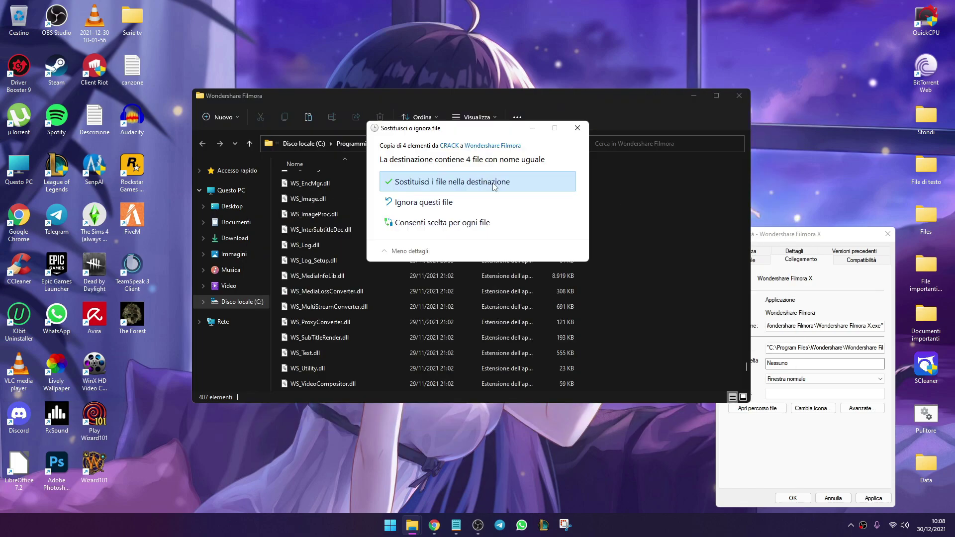
{"action": "left_click", "coordinate": [511, 184]}
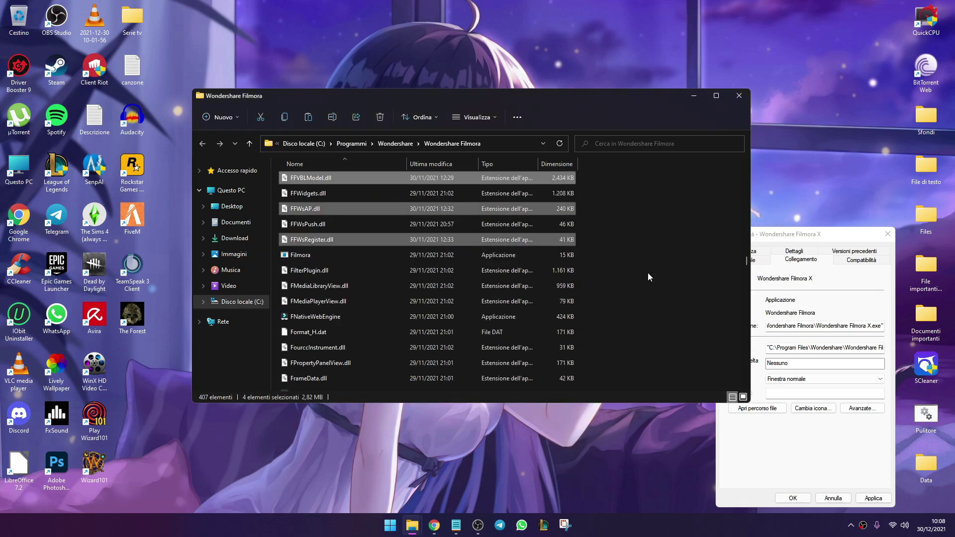
{"action": "left_click", "coordinate": [738, 96]}
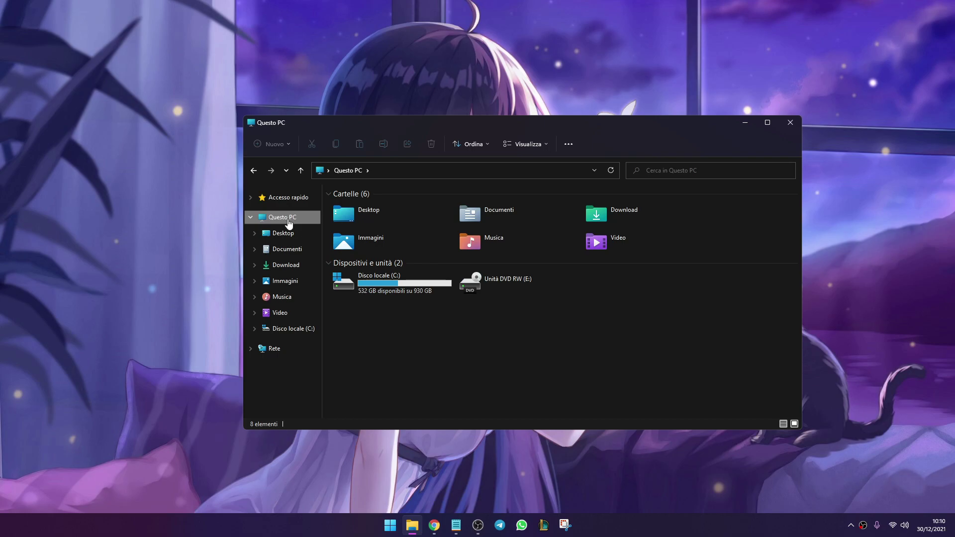
Step: Browse to the folder C:\Windows\System32\drivers\etc
{"action": "double_click", "coordinate": [413, 292]}
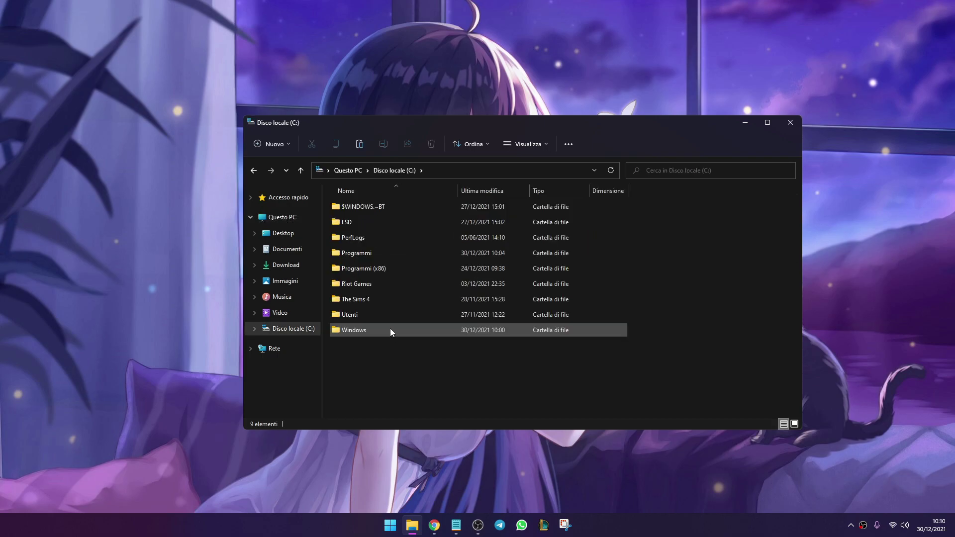
{"action": "double_click", "coordinate": [388, 330]}
{"action": "scroll", "coordinate": [379, 266], "scroll_direction": "down", "scroll_amount": 20}
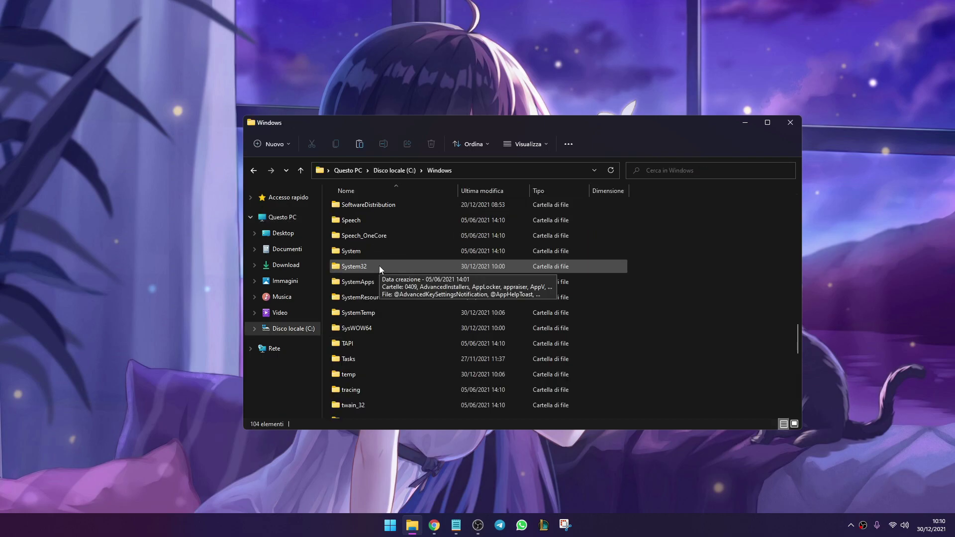
{"action": "double_click", "coordinate": [379, 267]}
{"action": "scroll", "coordinate": [374, 283], "scroll_direction": "down", "scroll_amount": 11}
{"action": "double_click", "coordinate": [374, 283]}
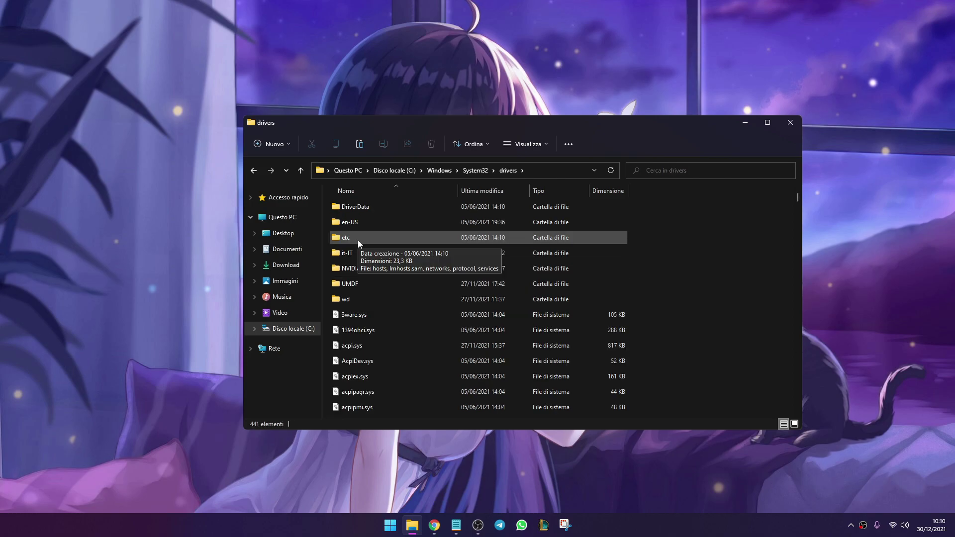
{"action": "double_click", "coordinate": [357, 240]}
Step: Open the security permissions of the hosts file for editing
{"action": "left_click", "coordinate": [368, 206]}
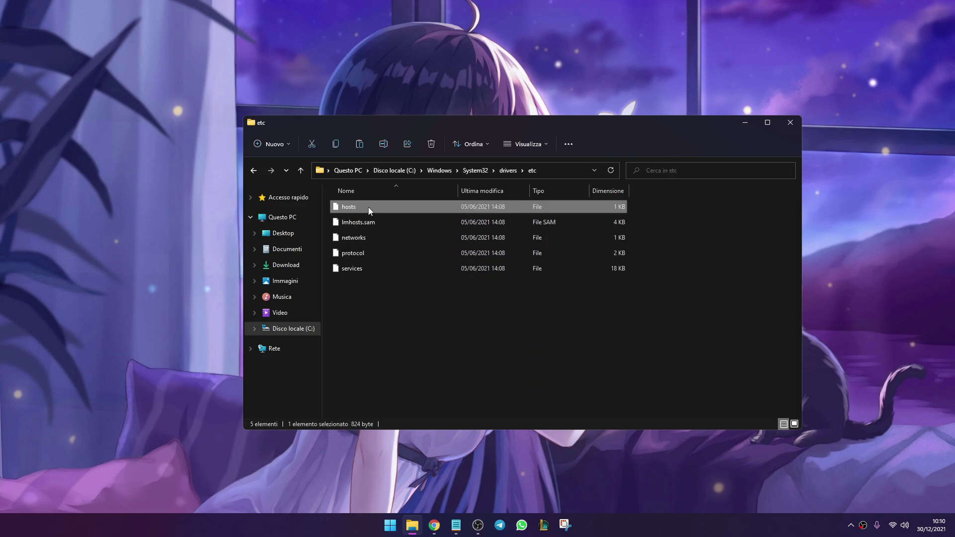
{"action": "right_click", "coordinate": [368, 204]}
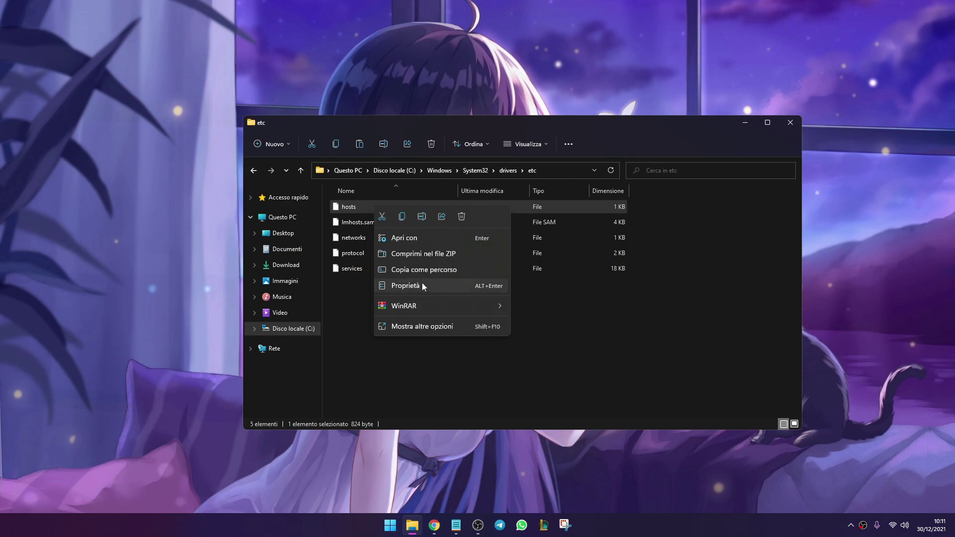
{"action": "left_click", "coordinate": [422, 286]}
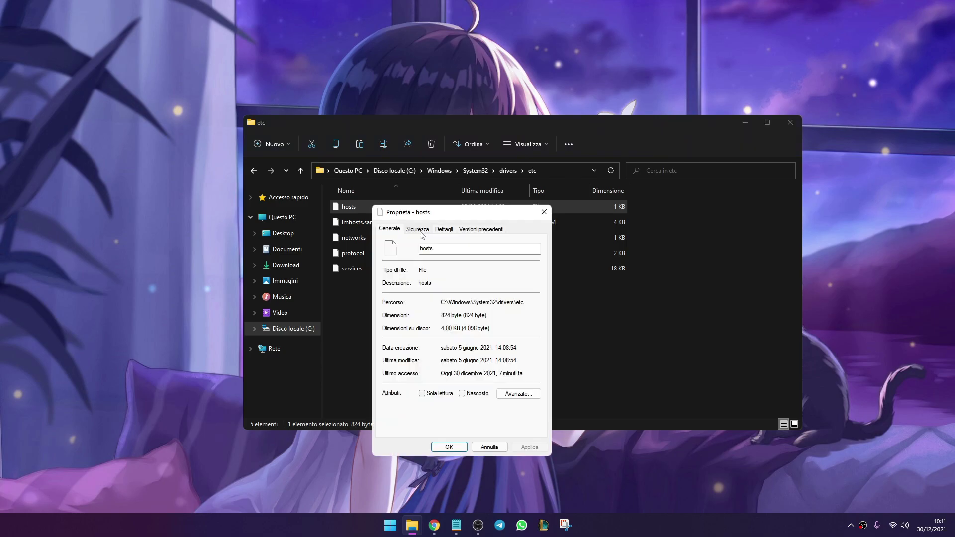
{"action": "left_click", "coordinate": [417, 228]}
{"action": "left_click", "coordinate": [437, 300]}
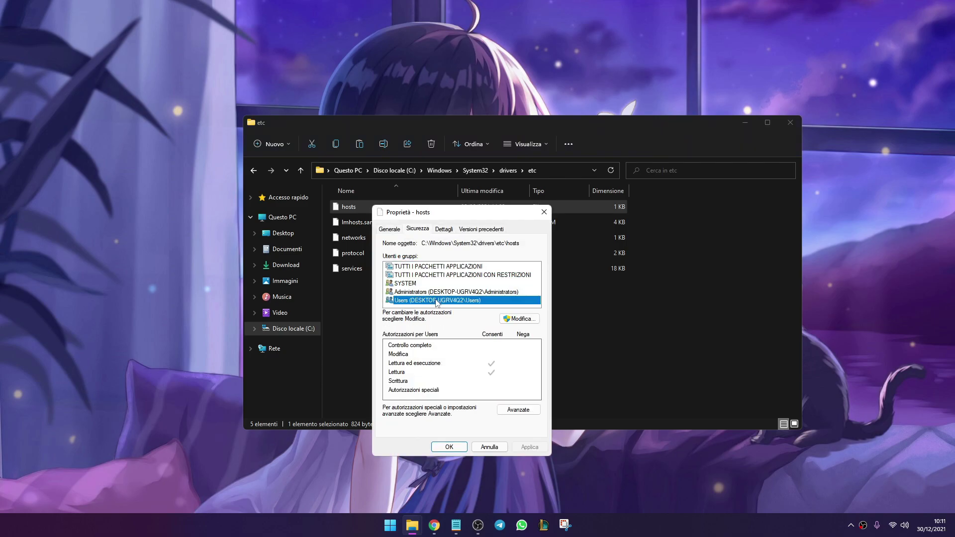
{"action": "left_click", "coordinate": [518, 320]}
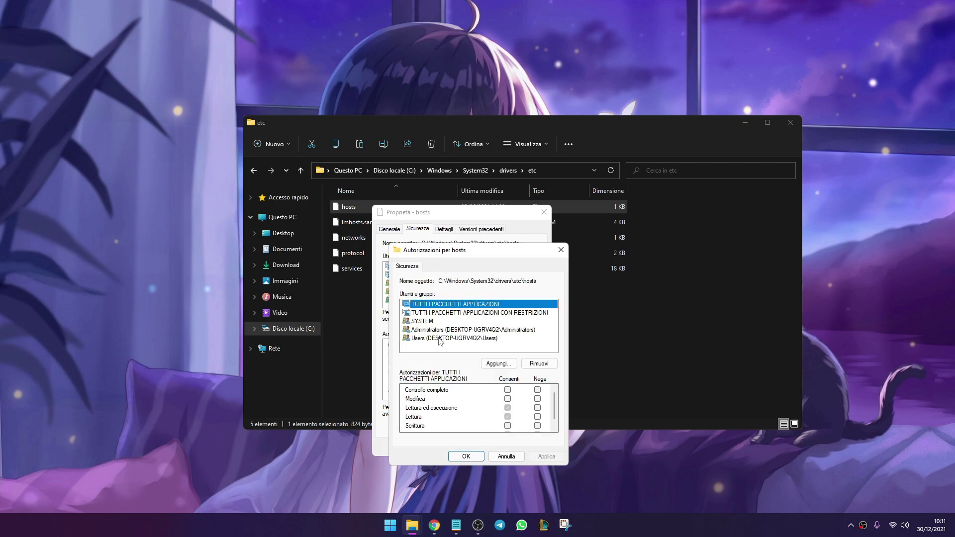
Step: Grant the Users group full control (Controllo completo) of the hosts file, accepting the system permission change and closing the properties
{"action": "left_click", "coordinate": [440, 340]}
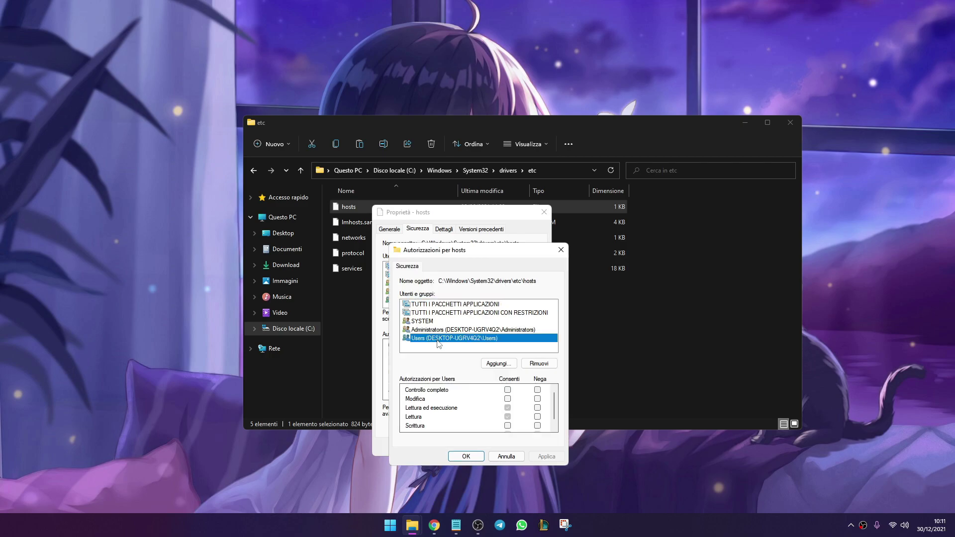
{"action": "left_click", "coordinate": [508, 390]}
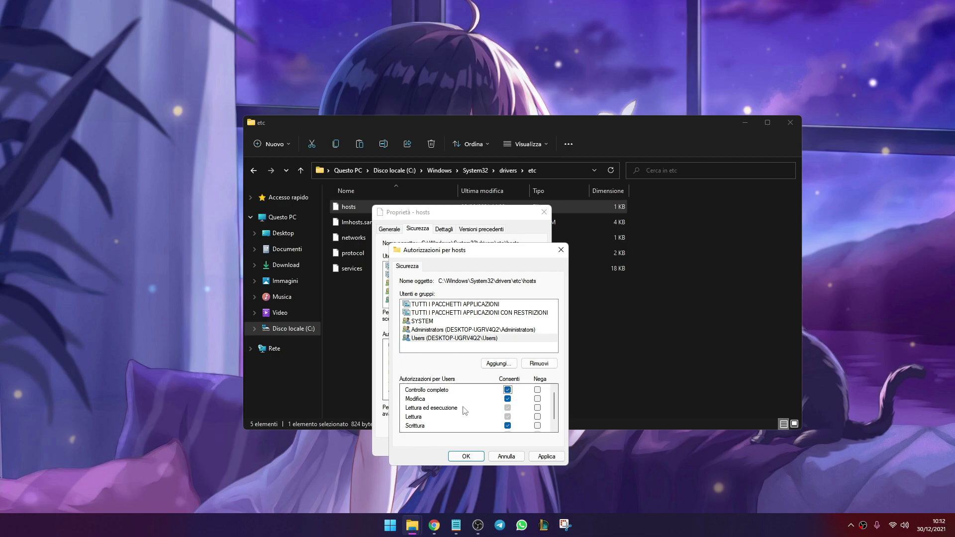
{"action": "scroll", "coordinate": [465, 409], "scroll_direction": "down", "scroll_amount": 1}
{"action": "scroll", "coordinate": [465, 409], "scroll_direction": "up", "scroll_amount": 1}
{"action": "left_click", "coordinate": [552, 457]}
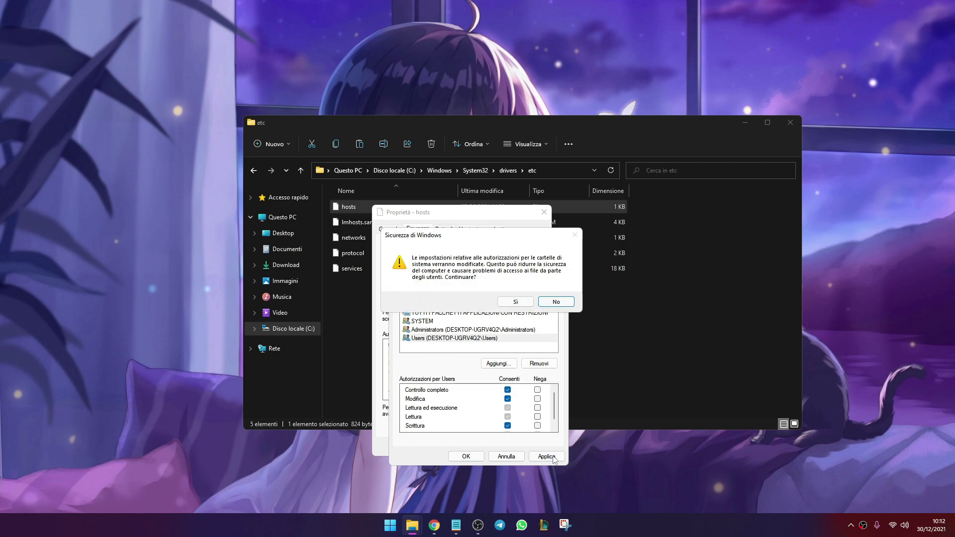
{"action": "left_click", "coordinate": [516, 302]}
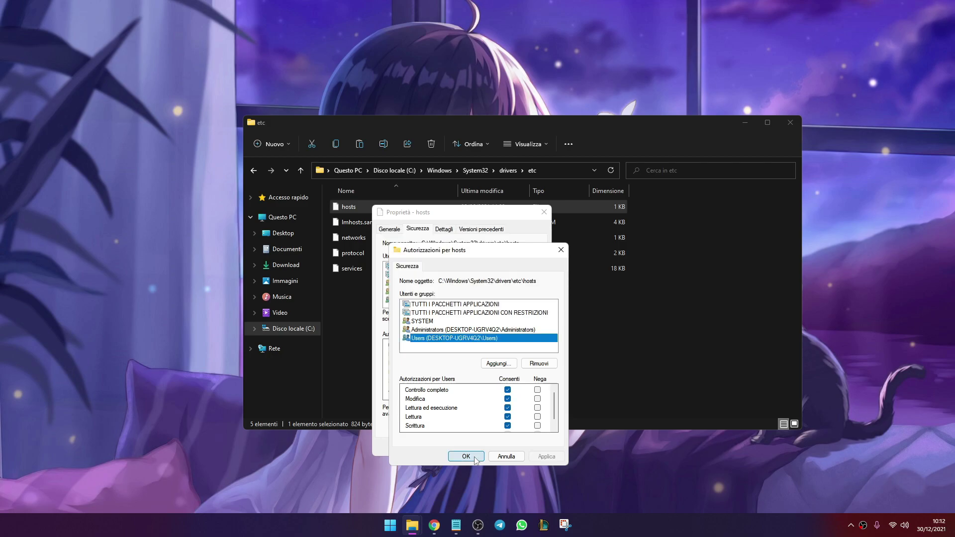
{"action": "left_click", "coordinate": [466, 456]}
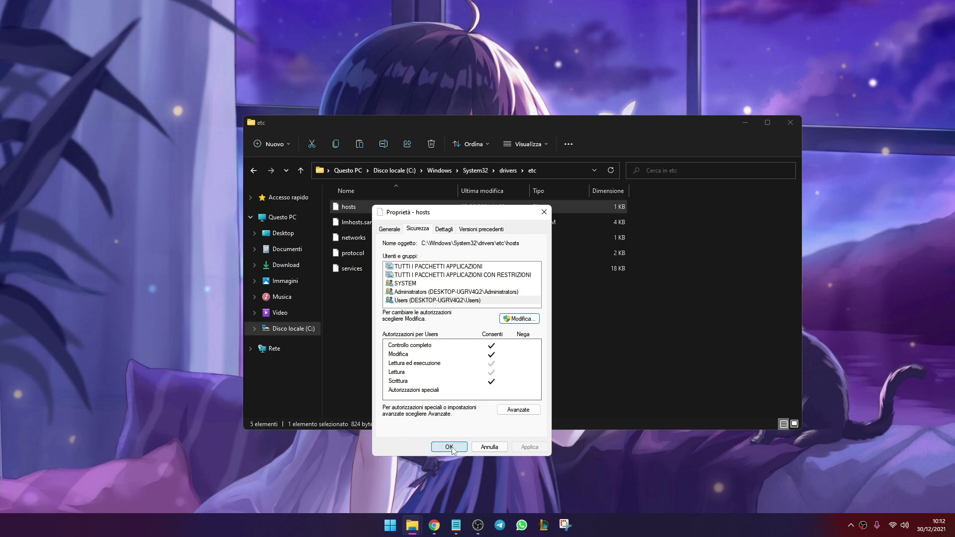
{"action": "left_click", "coordinate": [451, 446]}
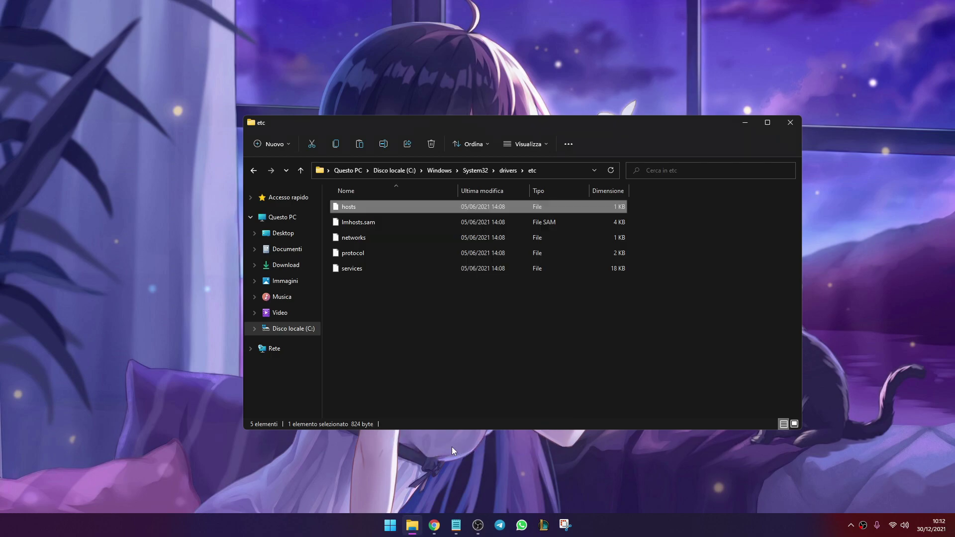
Step: Open the hosts file in a maximised Blocco note window and add two line breaks after its last line
{"action": "right_click", "coordinate": [364, 206]}
{"action": "key", "text": "shift+F10"}
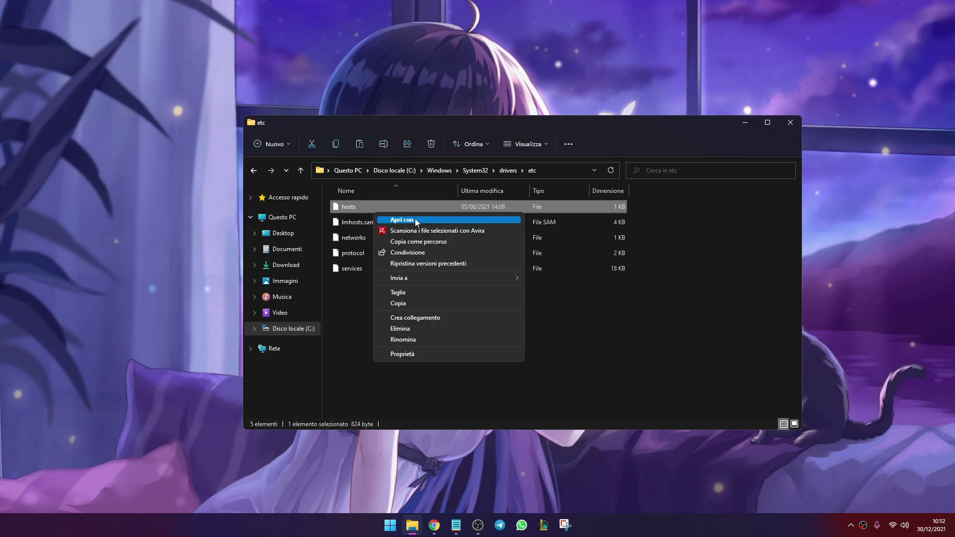
{"action": "left_click", "coordinate": [422, 221]}
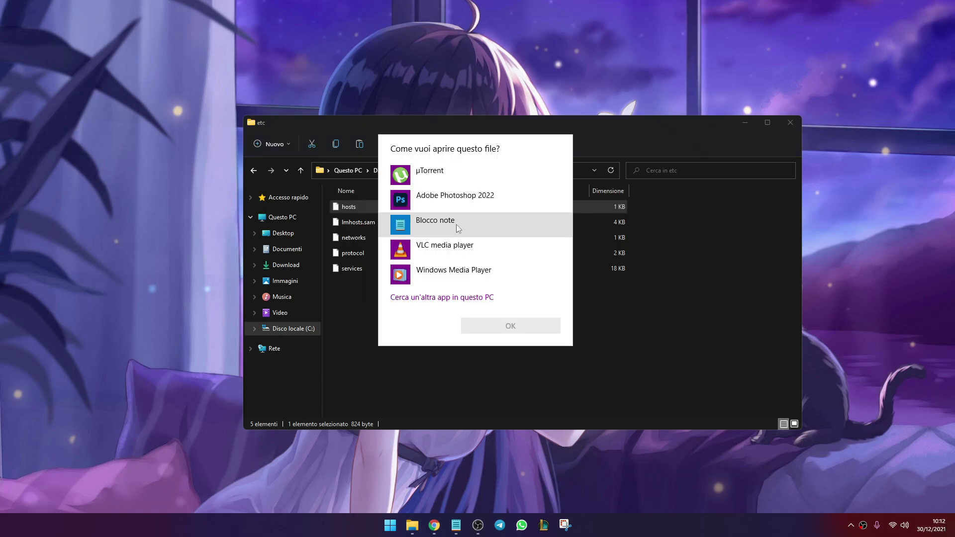
{"action": "double_click", "coordinate": [455, 225]}
{"action": "double_click", "coordinate": [350, 133]}
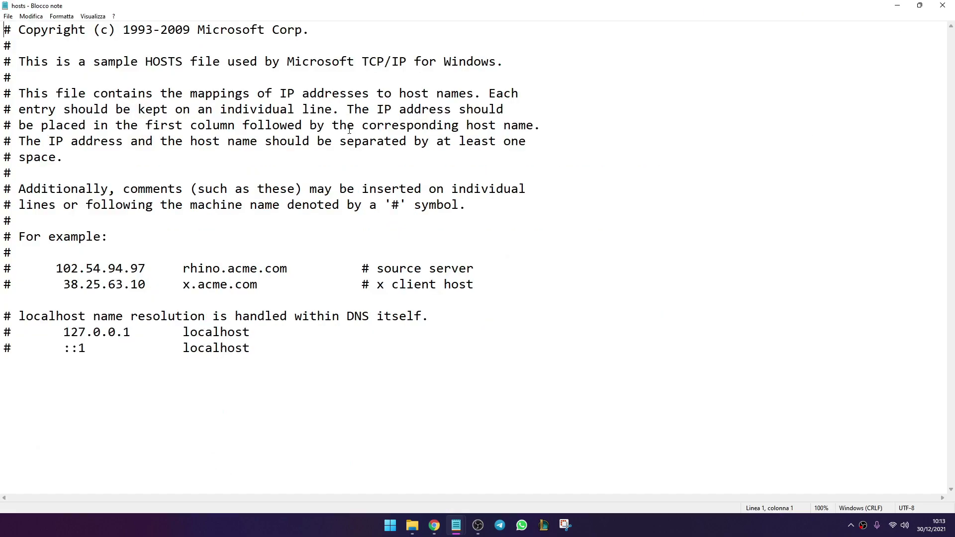
{"action": "left_click", "coordinate": [304, 355]}
{"action": "key", "text": "Return"}
{"action": "key", "text": "Return"}
Step: Open the Readme file from the CRACK folder and copy its line "127.0.0.1 platform.wondershare.com"
{"action": "key", "text": "alt+Tab"}
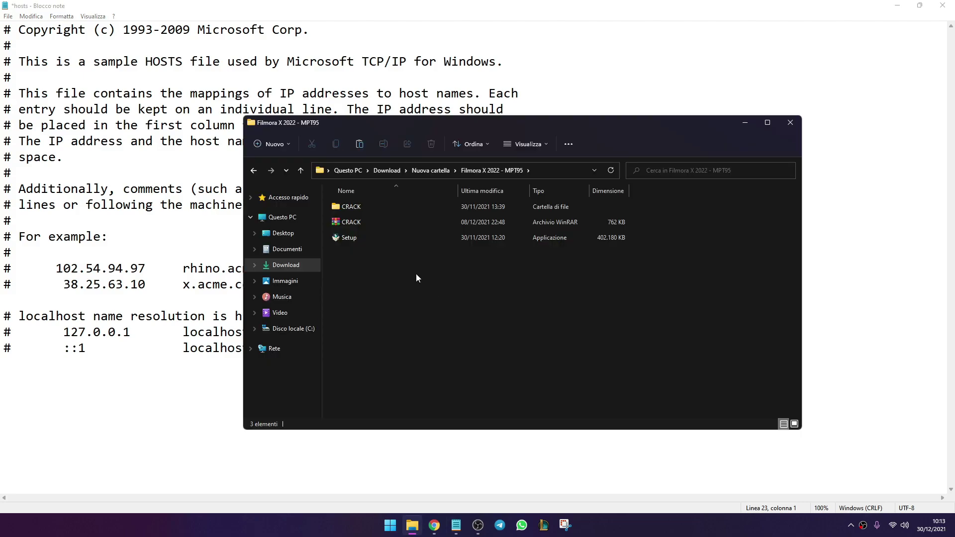
{"action": "double_click", "coordinate": [386, 206]}
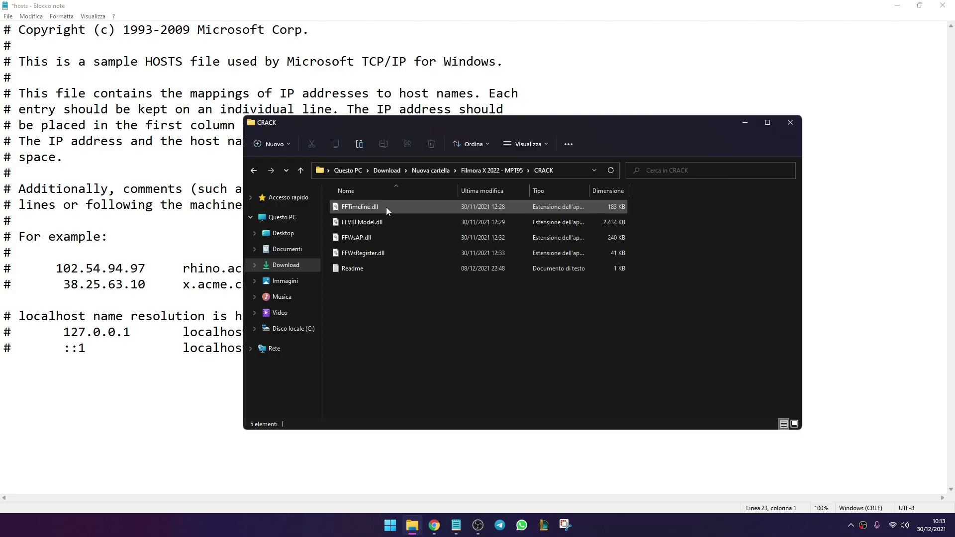
{"action": "double_click", "coordinate": [371, 273]}
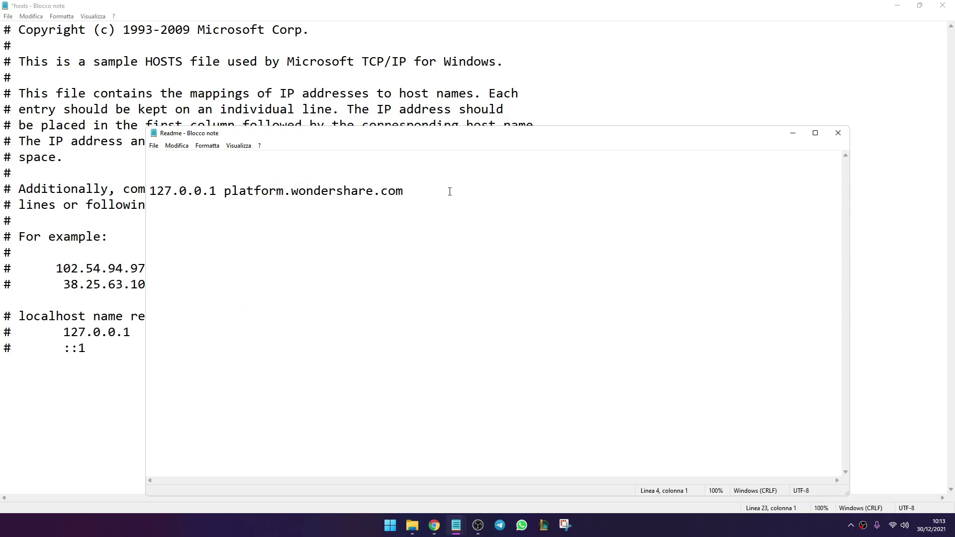
{"action": "left_click_drag", "start_coordinate": [451, 189], "coordinate": [143, 193]}
{"action": "right_click", "coordinate": [161, 189]}
{"action": "left_click", "coordinate": [198, 227]}
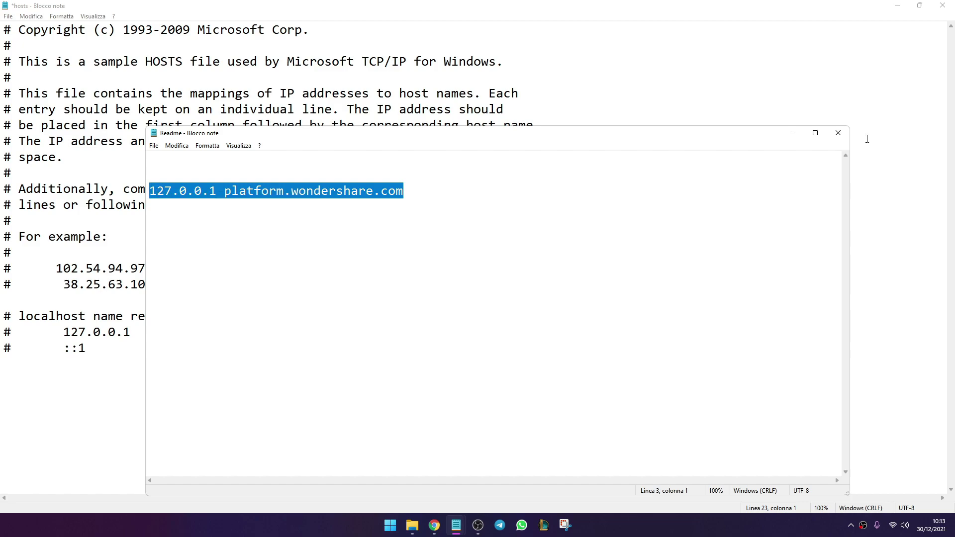
Step: Paste the copied line at the end of the hosts file, then save and close the file
{"action": "left_click", "coordinate": [793, 133]}
{"action": "right_click", "coordinate": [21, 383]}
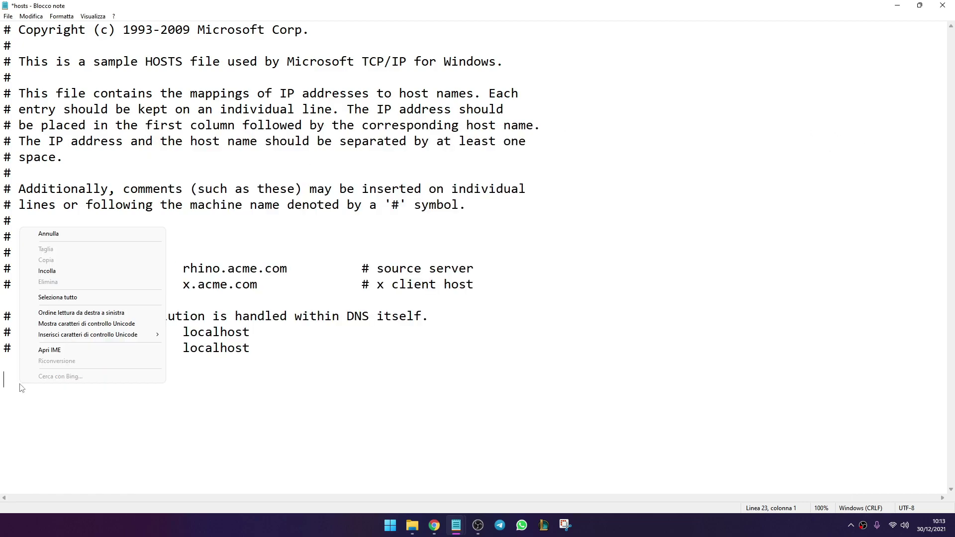
{"action": "left_click", "coordinate": [104, 270]}
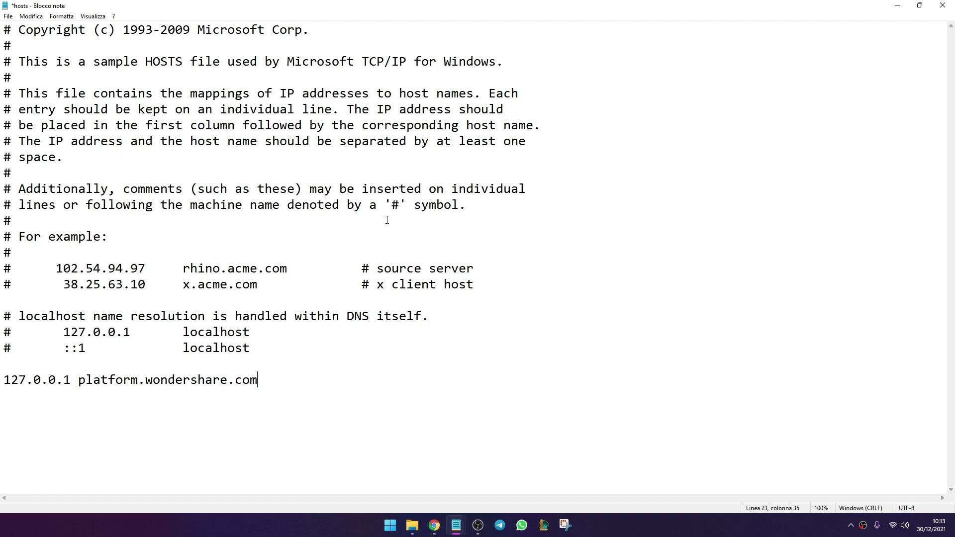
{"action": "left_click", "coordinate": [9, 16]}
{"action": "left_click", "coordinate": [28, 62]}
{"action": "left_click", "coordinate": [942, 8]}
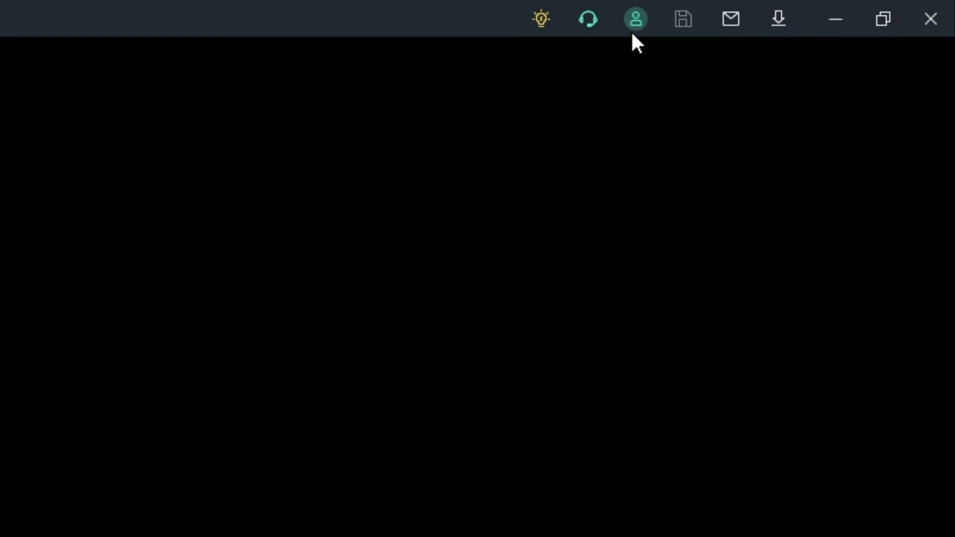
Step: Check the account's plan details in Wondershare Filmora and close them
{"action": "left_click", "coordinate": [635, 25]}
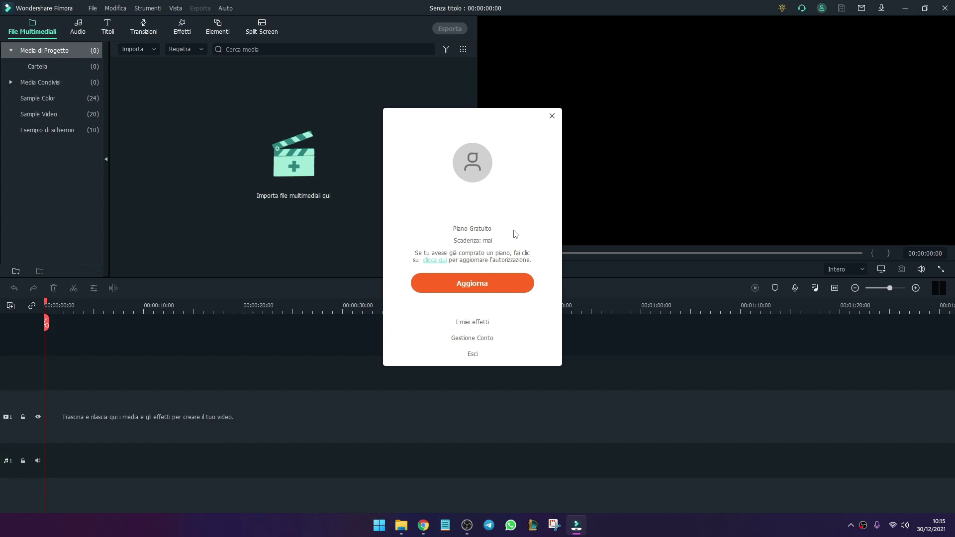
{"action": "left_click", "coordinate": [210, 94]}
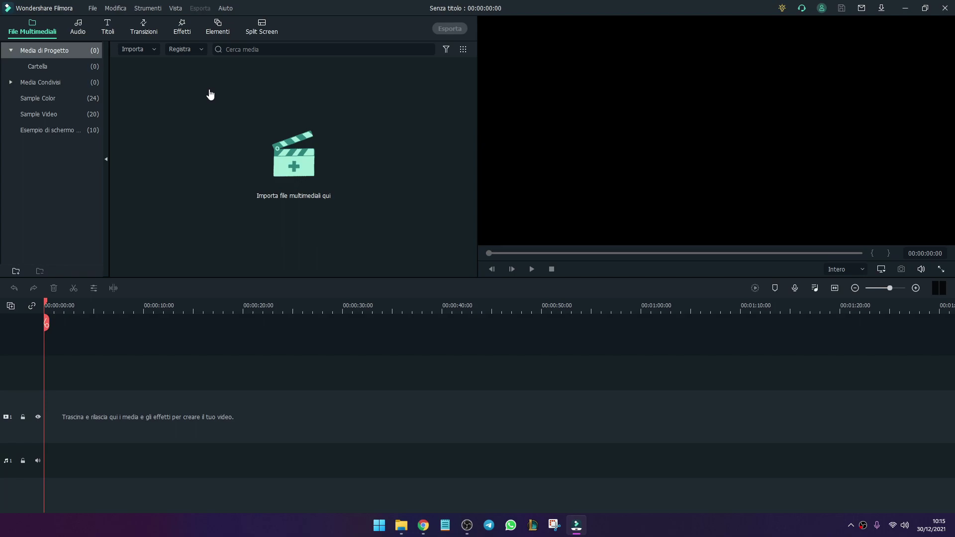
Step: Examine the language (Lingua) and appearance (Aspetto) options in the general preferences, leaving without changing them
{"action": "left_click", "coordinate": [93, 8]}
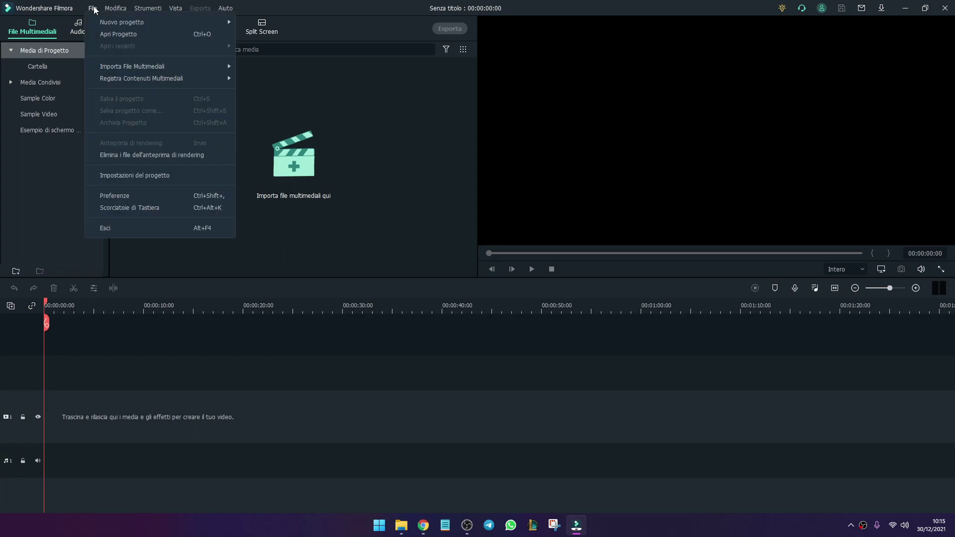
{"action": "left_click", "coordinate": [132, 199]}
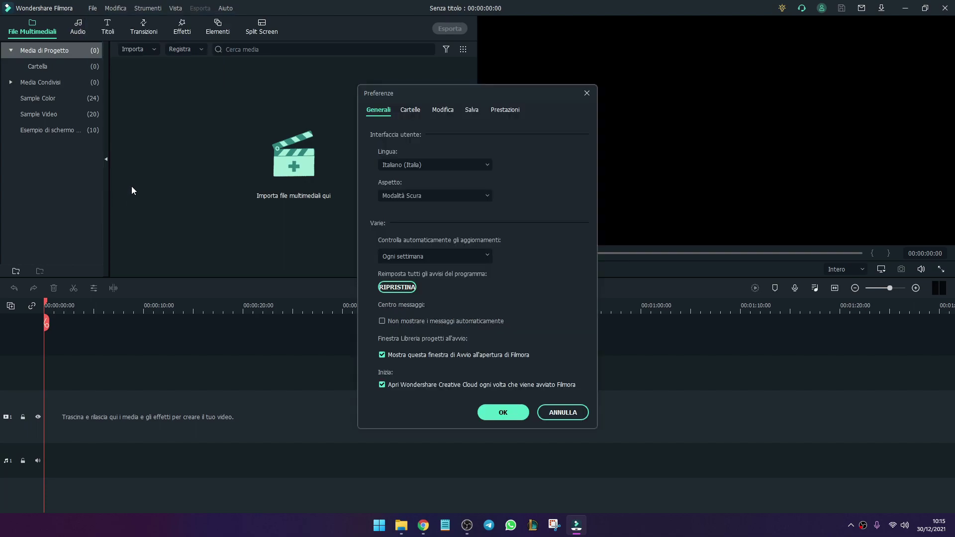
{"action": "left_click", "coordinate": [398, 165]}
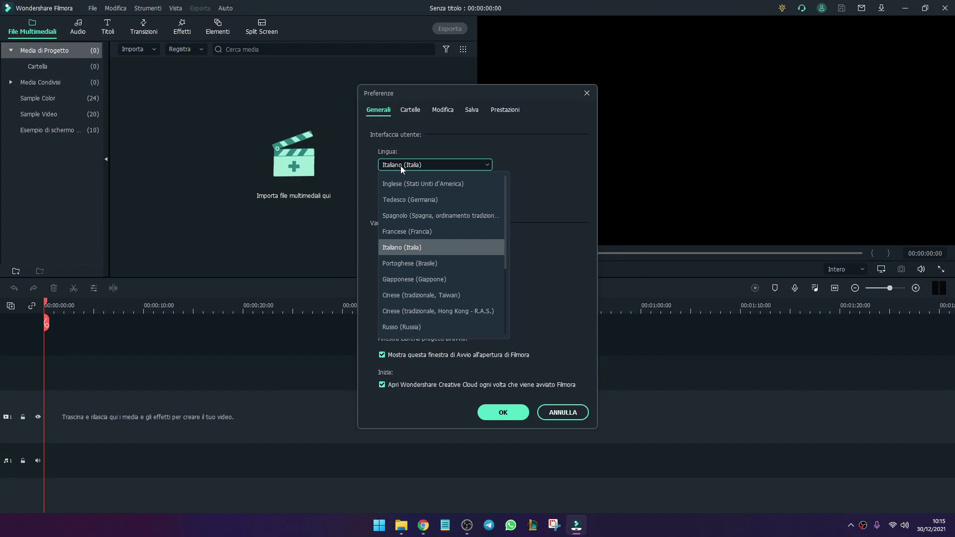
{"action": "left_click", "coordinate": [425, 160]}
{"action": "left_click", "coordinate": [418, 199]}
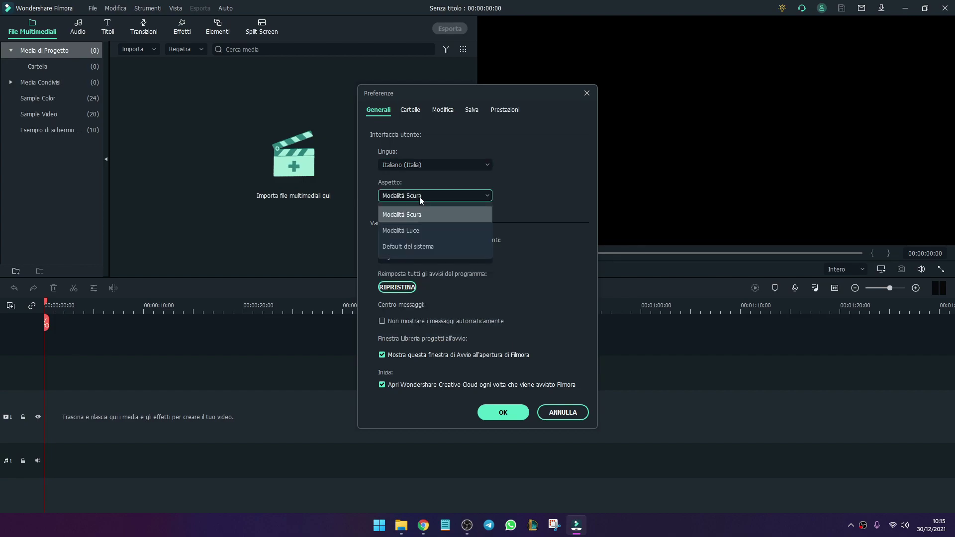
{"action": "key", "text": "Escape"}
{"action": "key", "text": "Escape"}
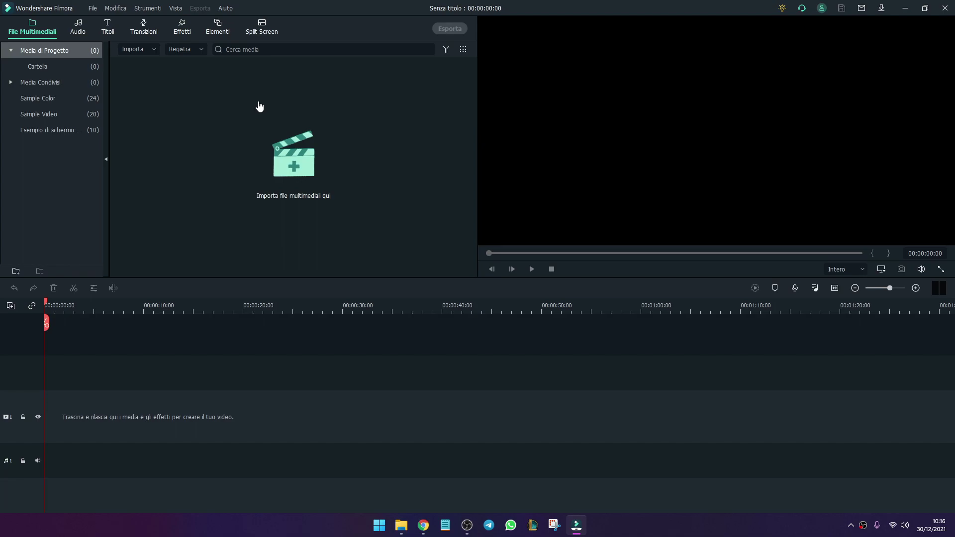
Step: Open the keyboard shortcut settings and assign A to the Taglia command in the Modifica category
{"action": "left_click", "coordinate": [94, 8]}
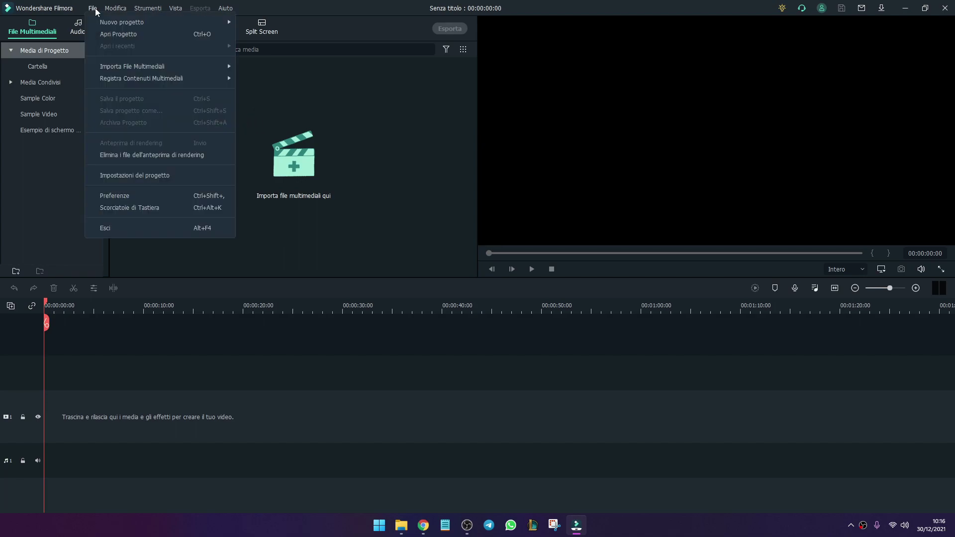
{"action": "left_click", "coordinate": [140, 208]}
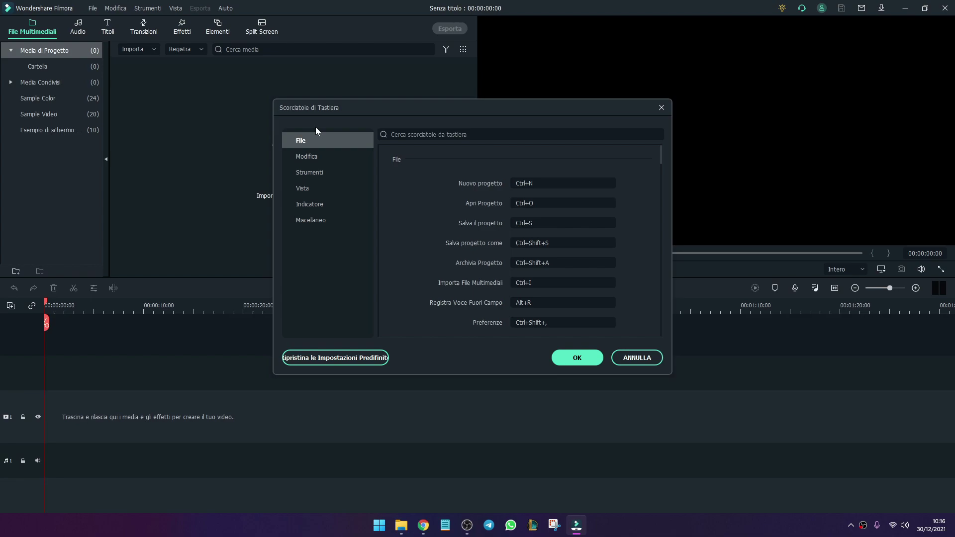
{"action": "left_click", "coordinate": [322, 156]}
{"action": "left_click", "coordinate": [544, 223]}
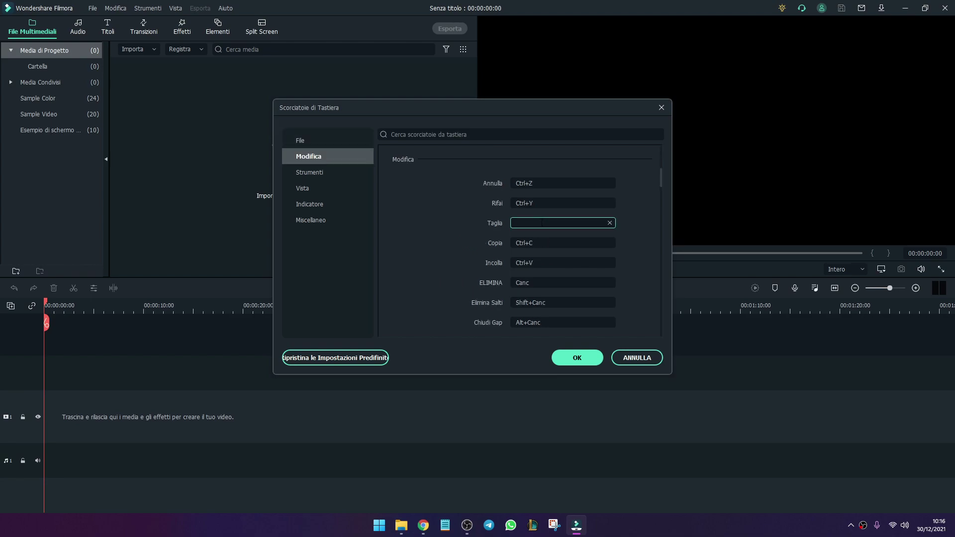
{"action": "key", "text": "a"}
{"action": "scroll", "coordinate": [452, 238], "scroll_direction": "down", "scroll_amount": 1}
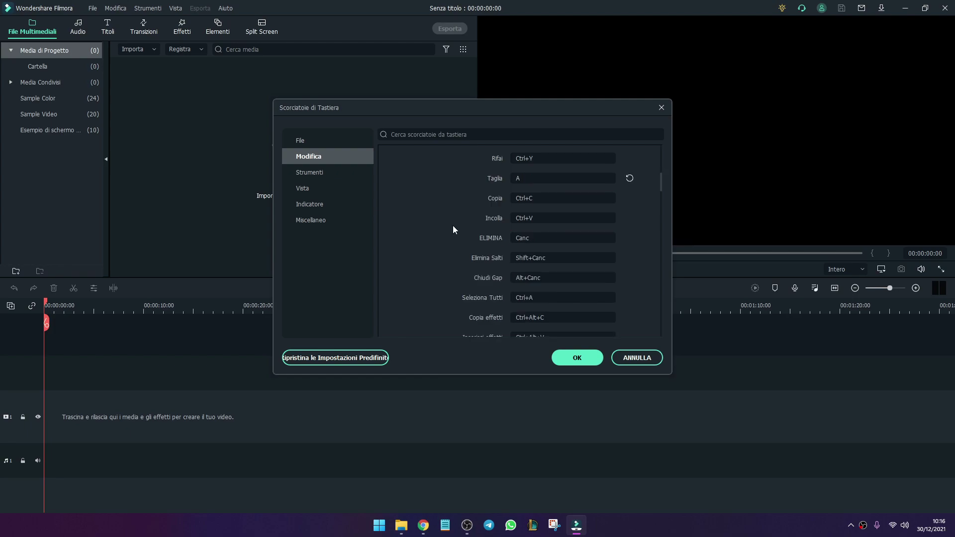
Step: In the Strumenti shortcuts, assign S to Dividi and Q to Ritaglia e zooma
{"action": "left_click", "coordinate": [341, 174]}
{"action": "left_click", "coordinate": [550, 203]}
{"action": "key", "text": "s"}
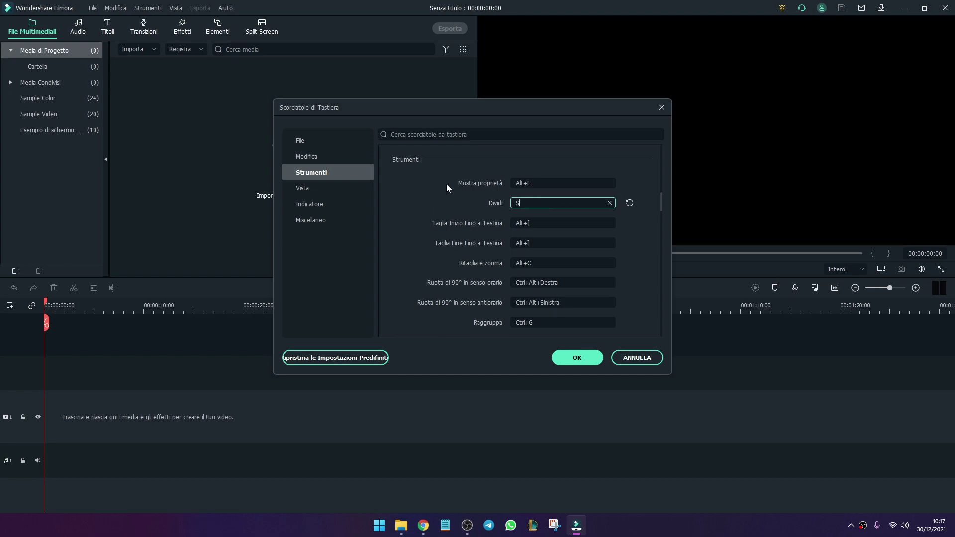
{"action": "left_click", "coordinate": [537, 265]}
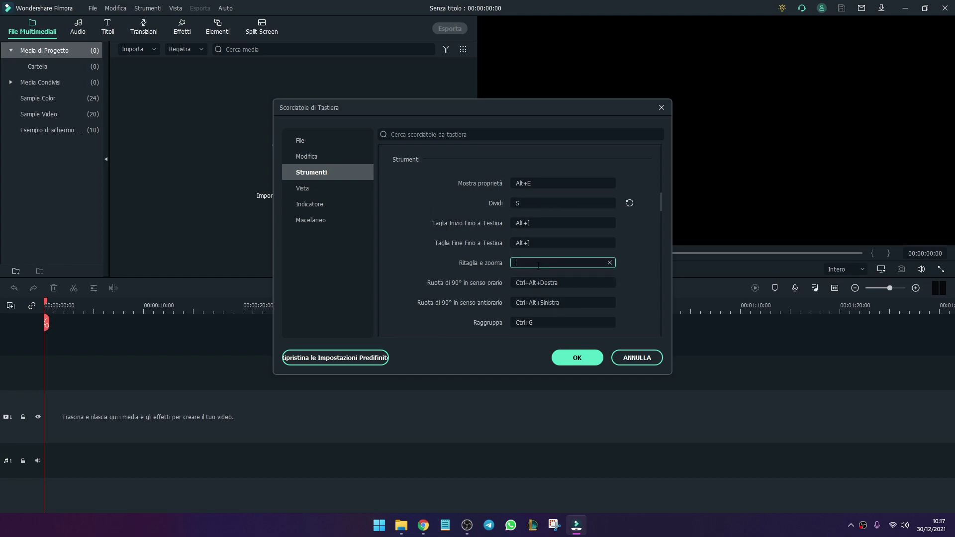
{"action": "key", "text": "q"}
Step: Assign \ as the shortcut for Raggruppa and apply the customised keyboard shortcuts
{"action": "scroll", "coordinate": [439, 255], "scroll_direction": "down", "scroll_amount": 1}
{"action": "left_click", "coordinate": [539, 263]}
{"action": "key", "text": "backslash"}
{"action": "scroll", "coordinate": [530, 244], "scroll_direction": "down", "scroll_amount": 1}
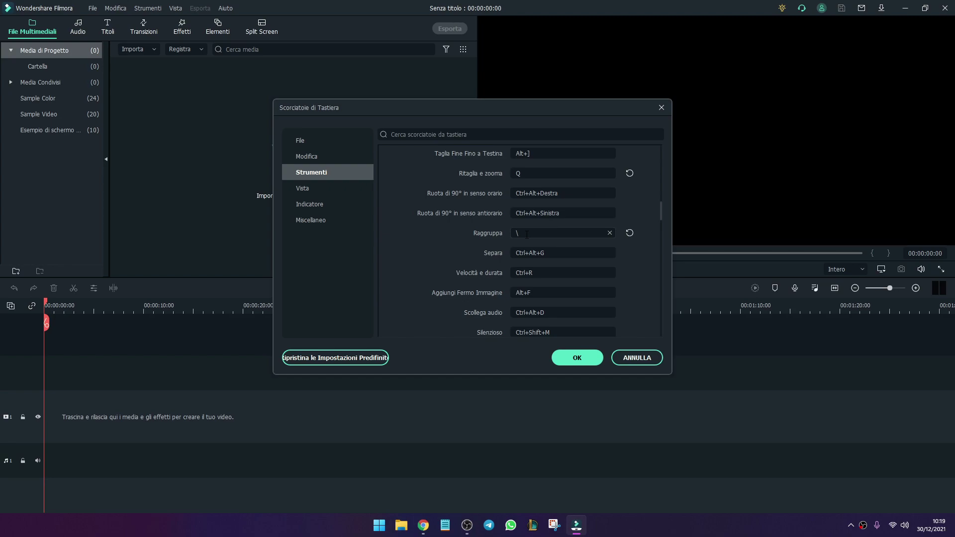
{"action": "left_click", "coordinate": [575, 358]}
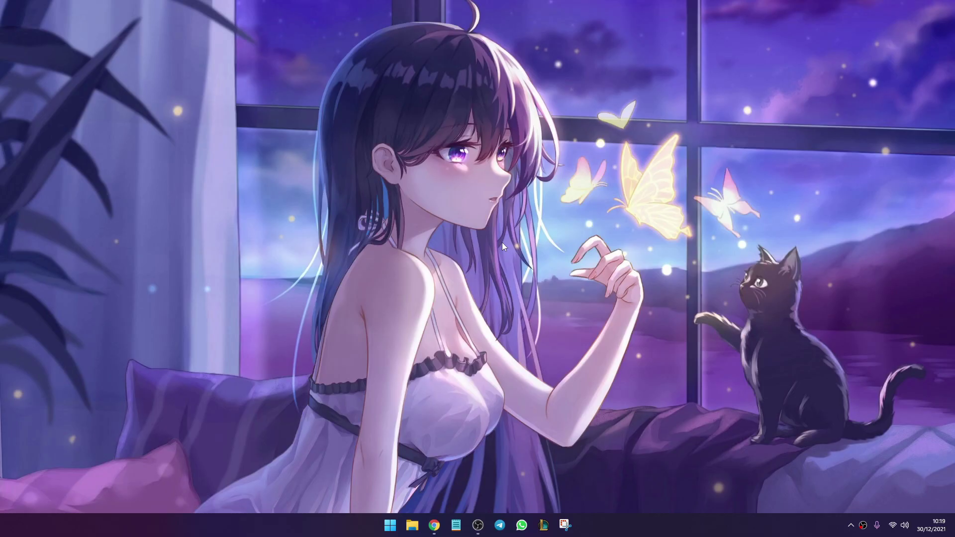